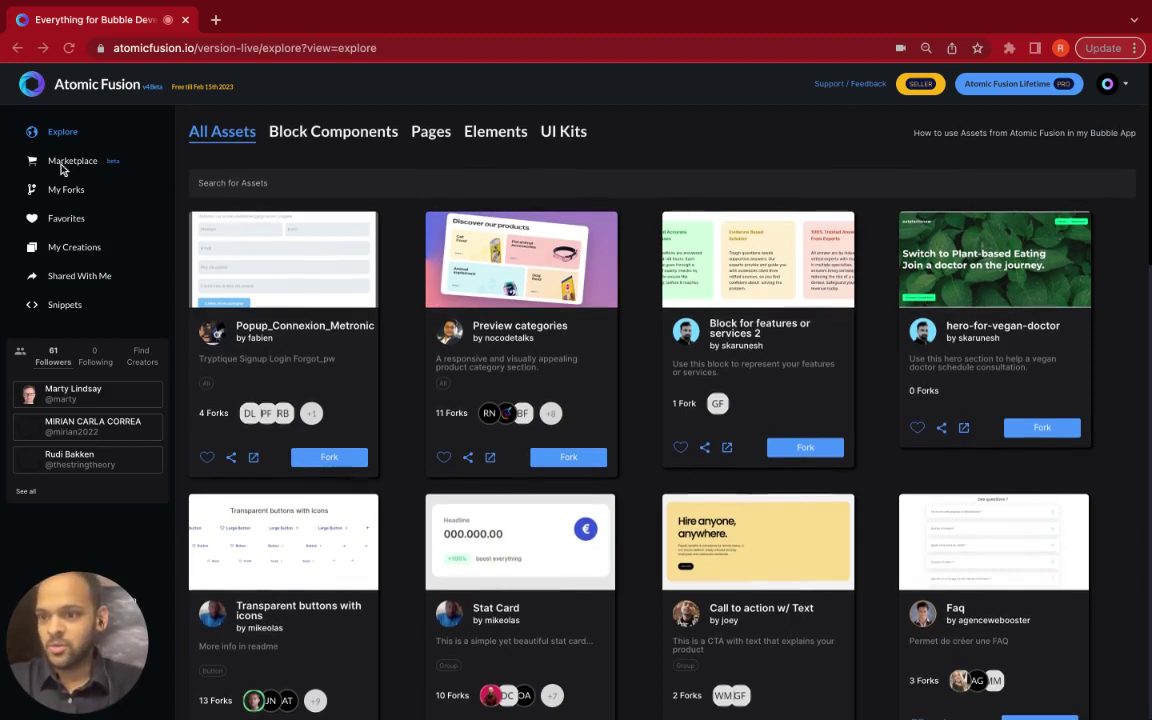
# Open the Marketplace, browse the premium assets for sale, and switch to the UI Kits tab.
pyautogui.click(89, 164)
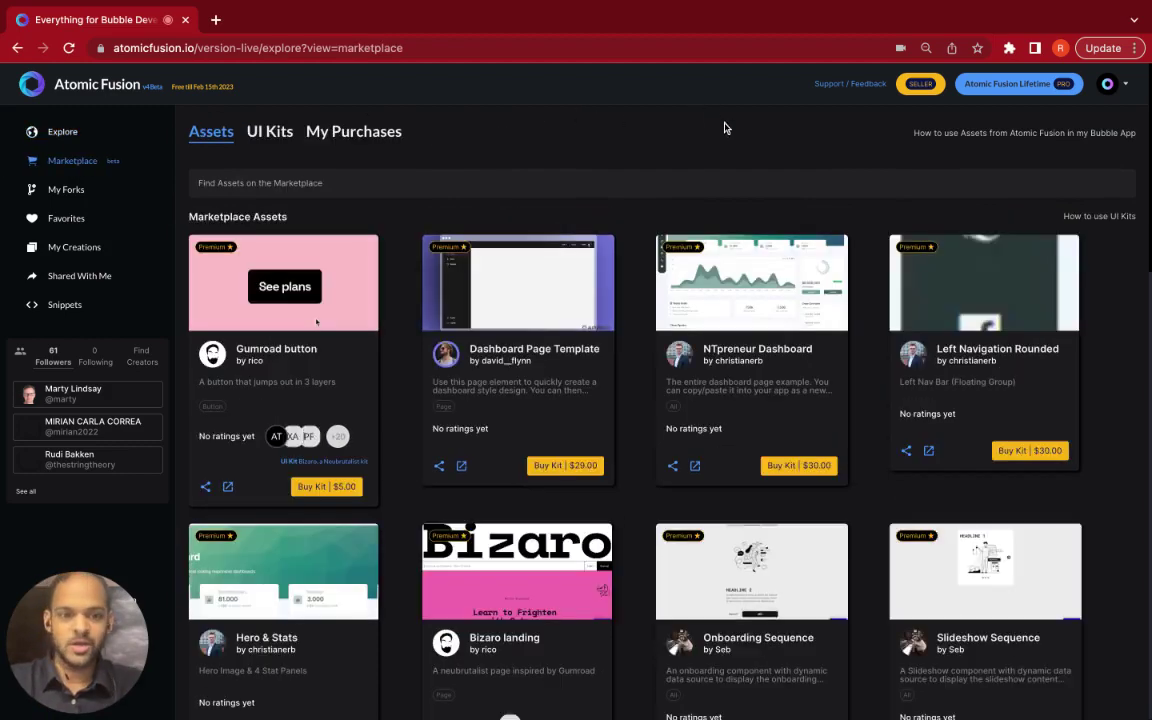
pyautogui.scroll(-1, 727, 127)
pyautogui.scroll(-1, 656, 230)
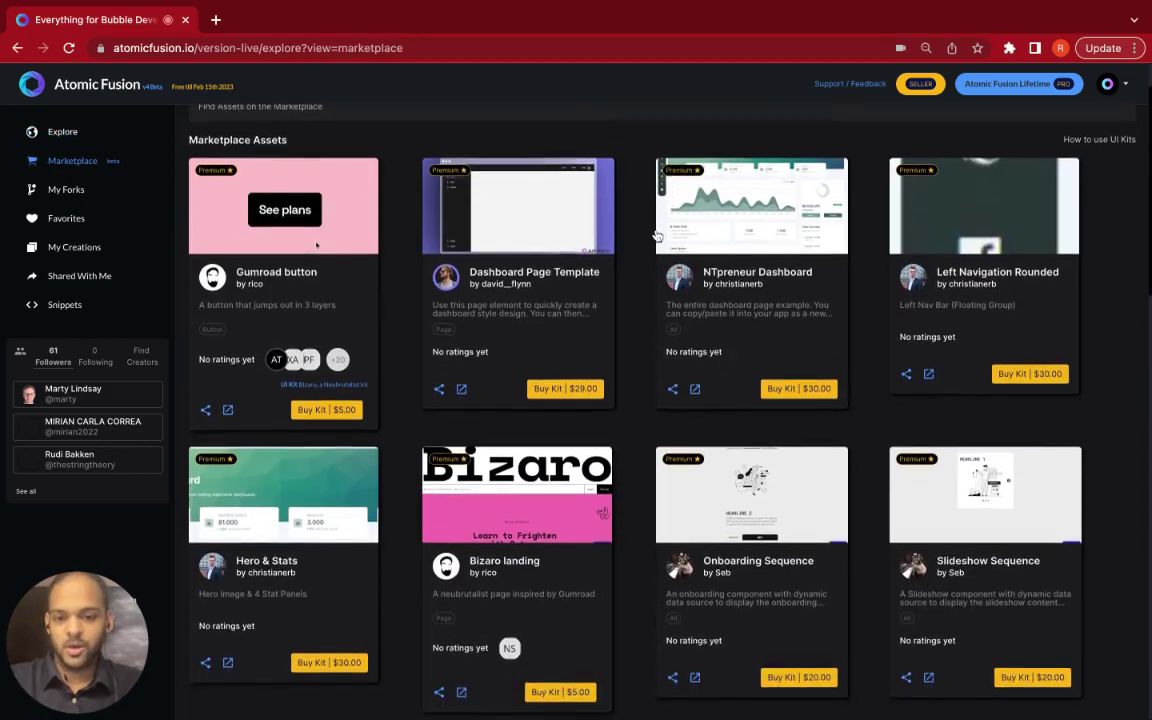
pyautogui.scroll(-1, 656, 235)
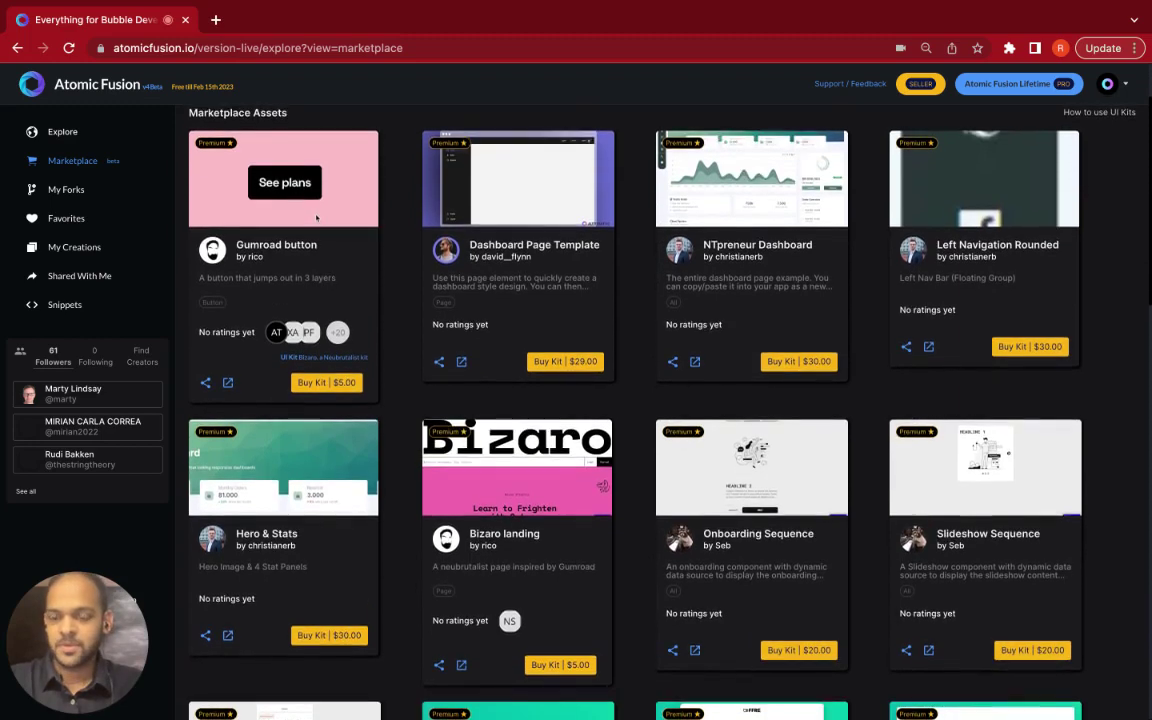
pyautogui.scroll(2, 242, 143)
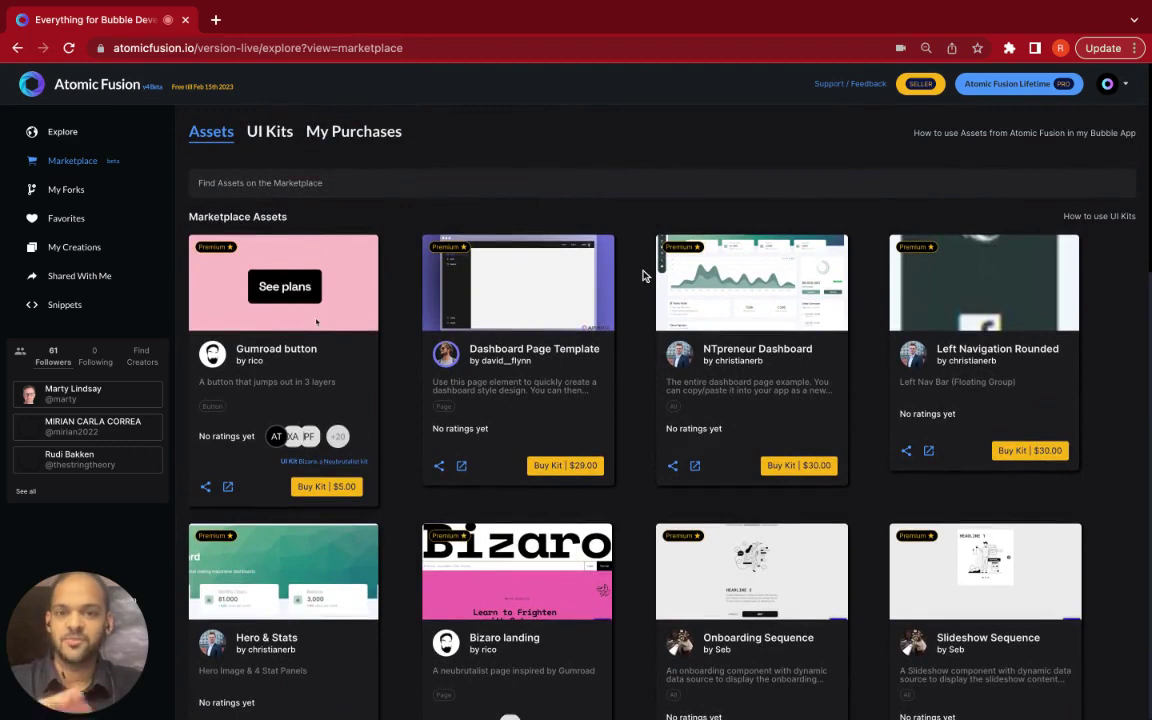
pyautogui.scroll(-1, 645, 276)
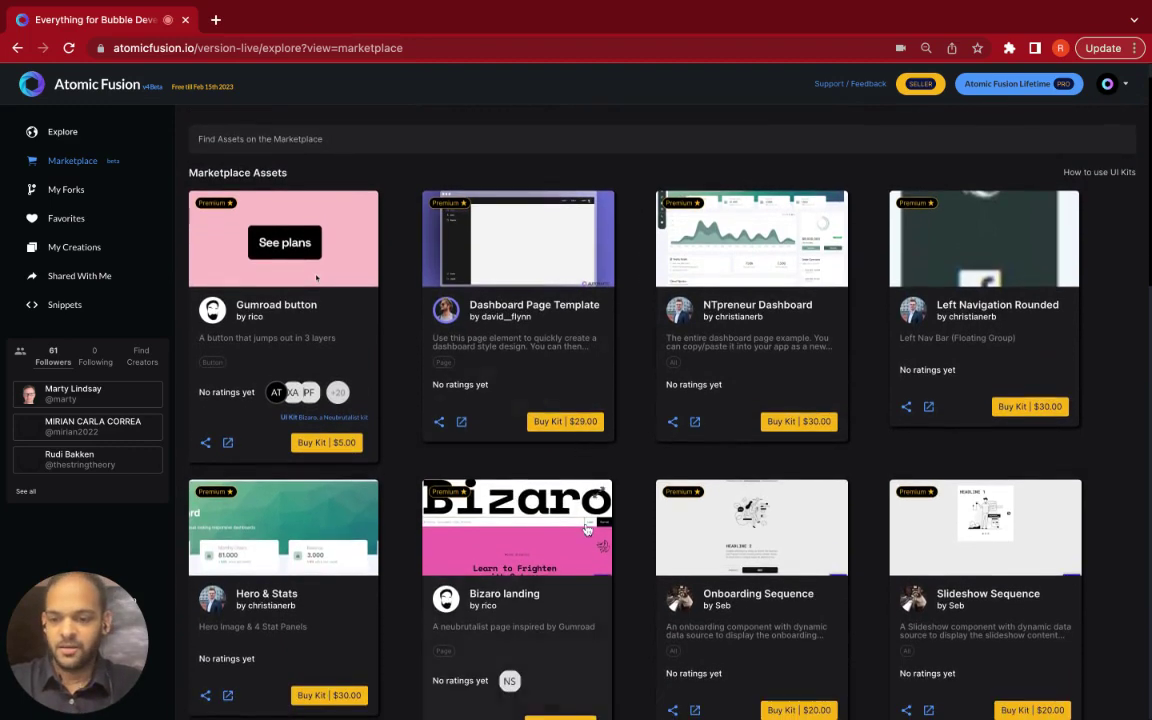
pyautogui.scroll(-3, 587, 529)
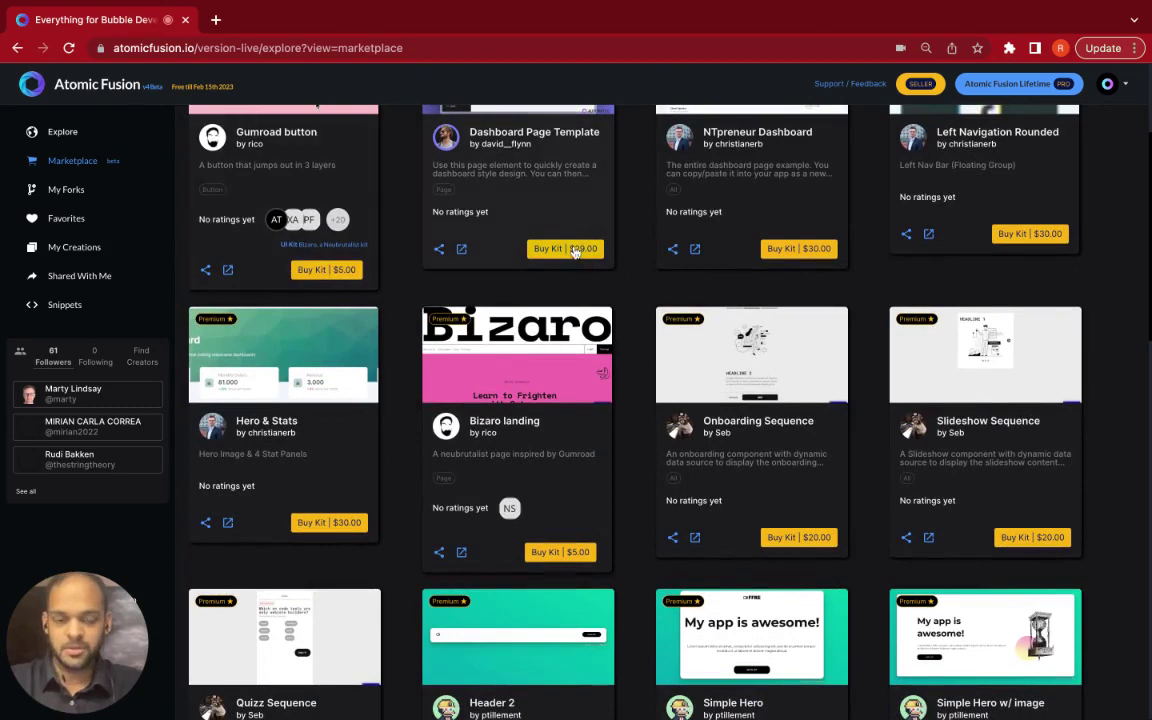
pyautogui.scroll(2, 614, 254)
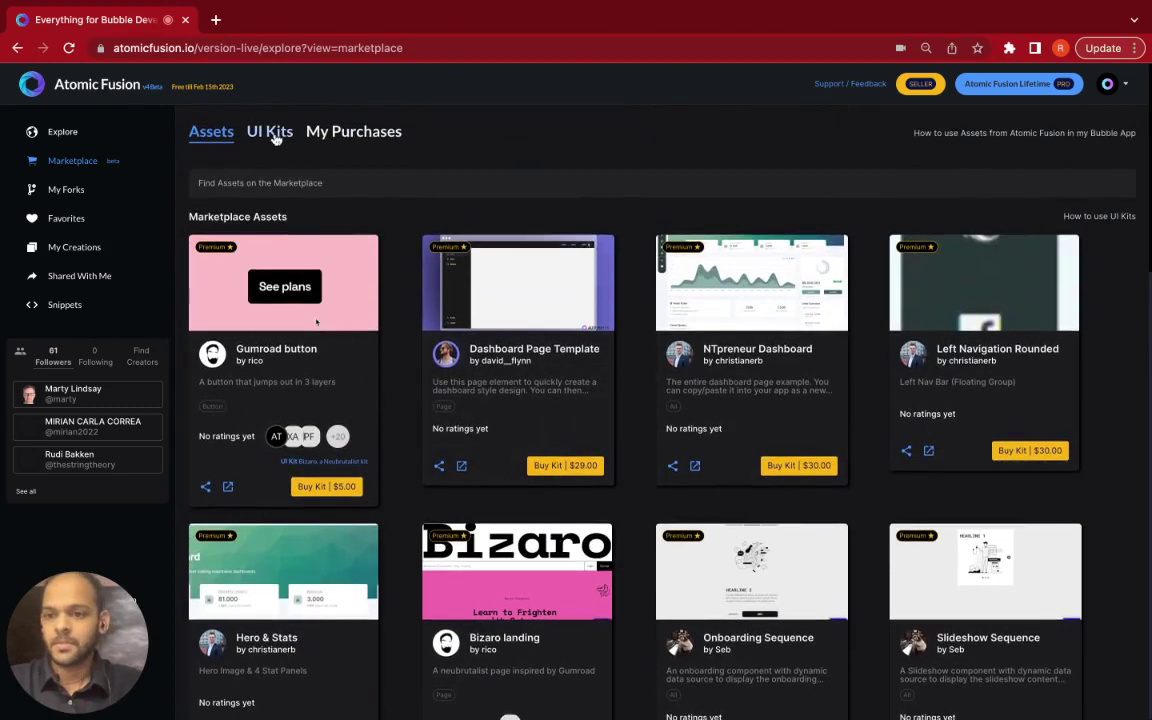
pyautogui.click(272, 135)
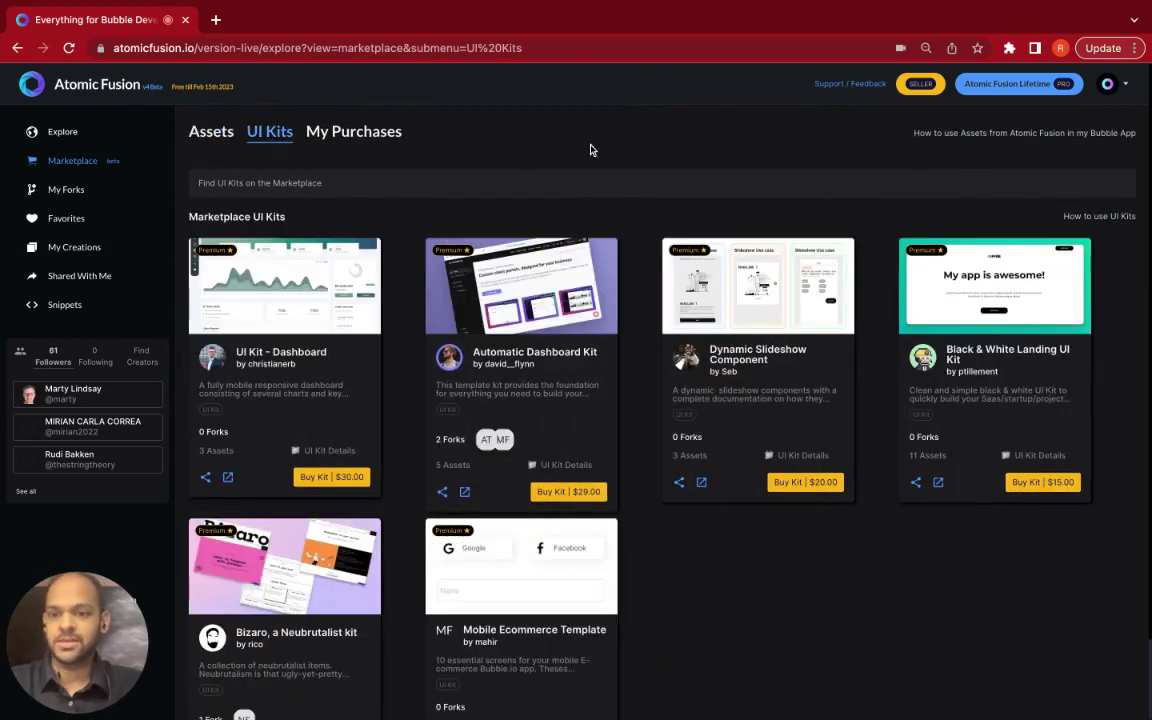
# Scroll the UI kits list and open the $29.00 Automatic Dashboard Kit page in a new tab.
pyautogui.scroll(-1, 590, 150)
pyautogui.scroll(-1, 748, 499)
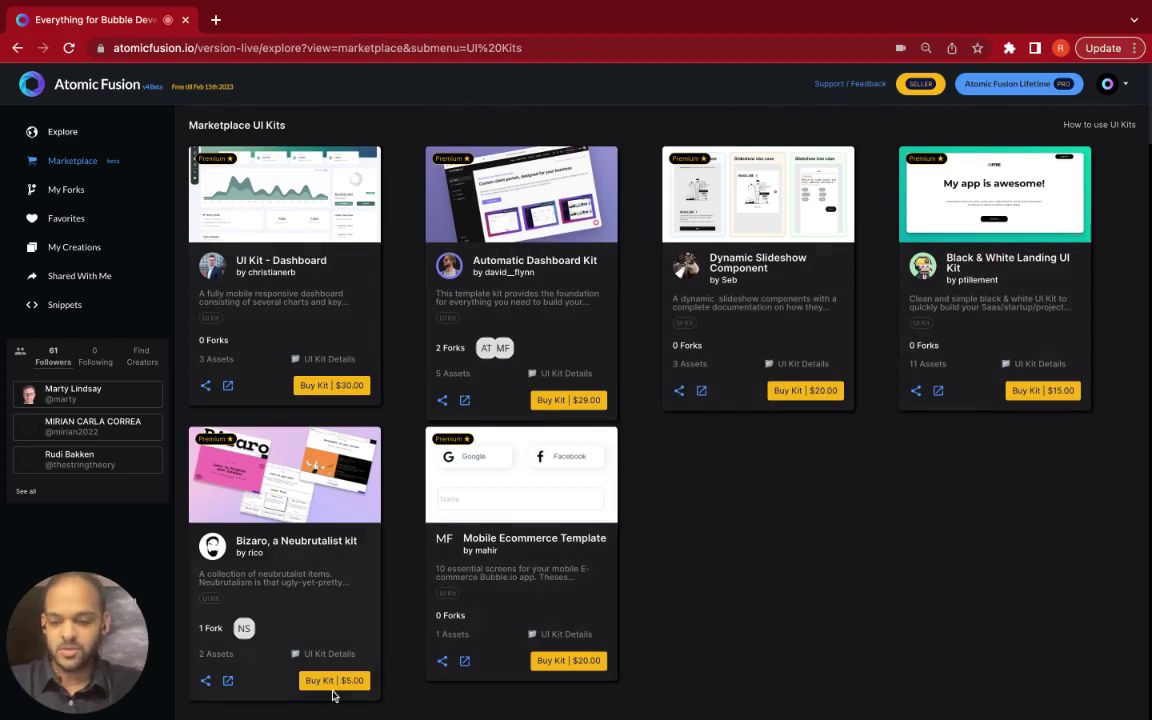
pyautogui.scroll(1, 753, 448)
pyautogui.scroll(2, 710, 437)
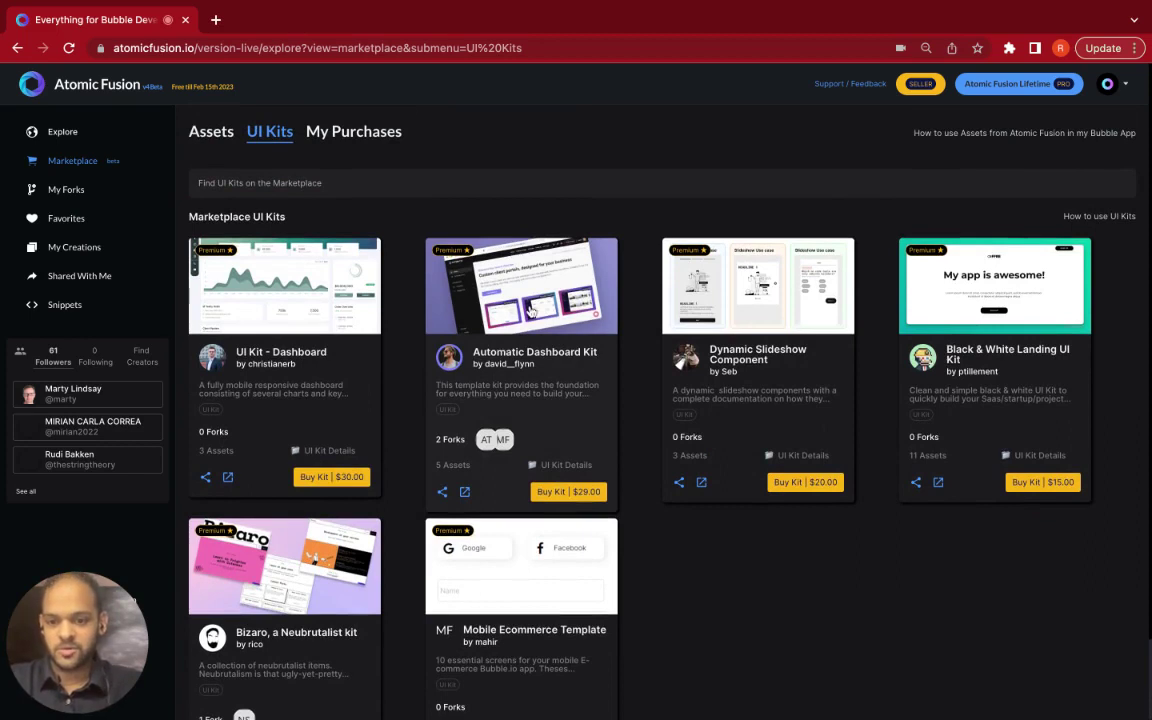
pyautogui.click(556, 295)
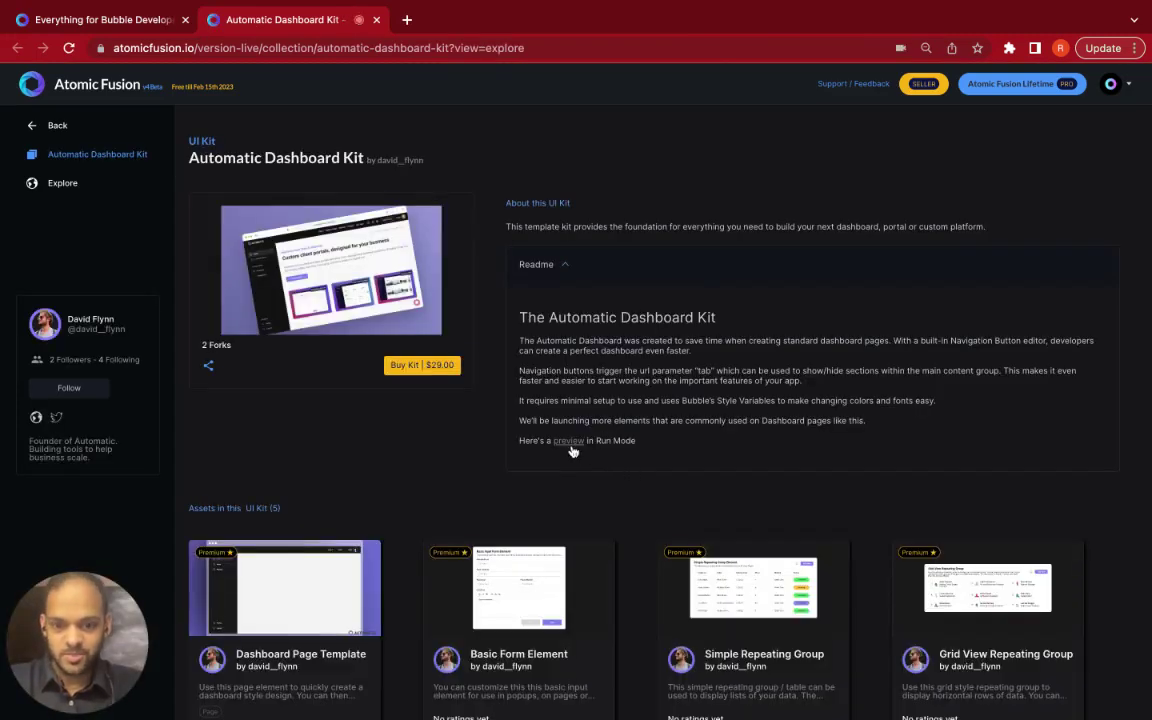
# Read the Automatic Dashboard Kit readme and its five included assets, then close its tab.
pyautogui.scroll(-1, 645, 438)
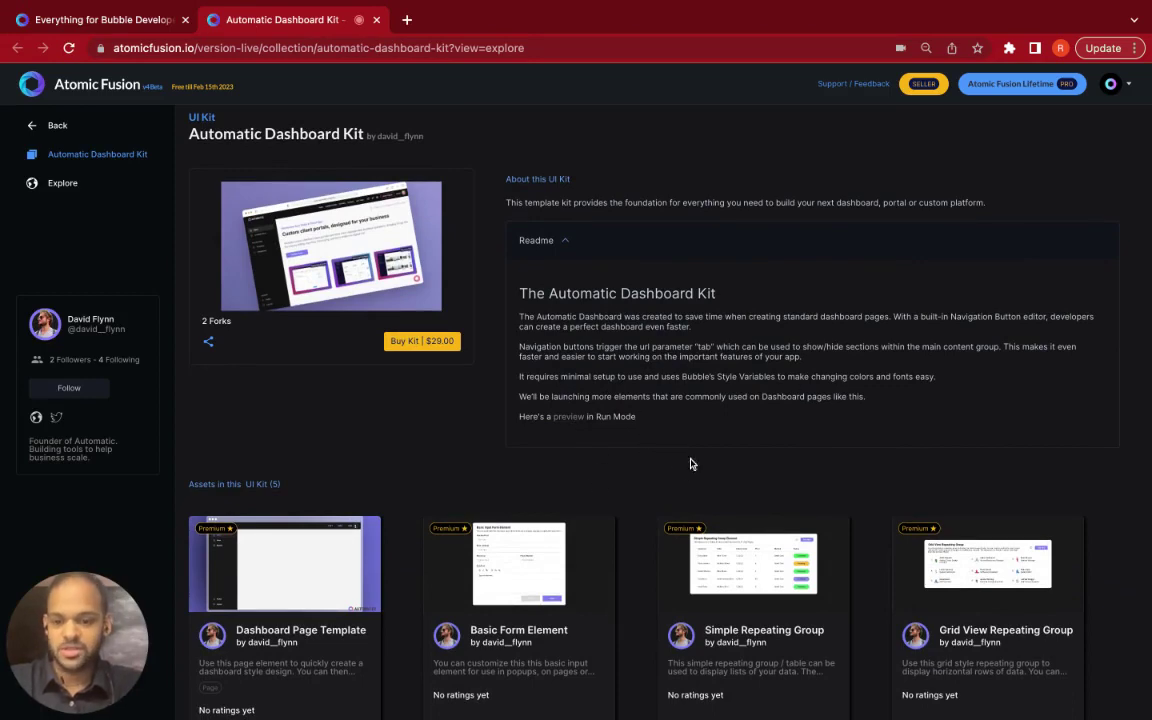
pyautogui.scroll(-3, 688, 465)
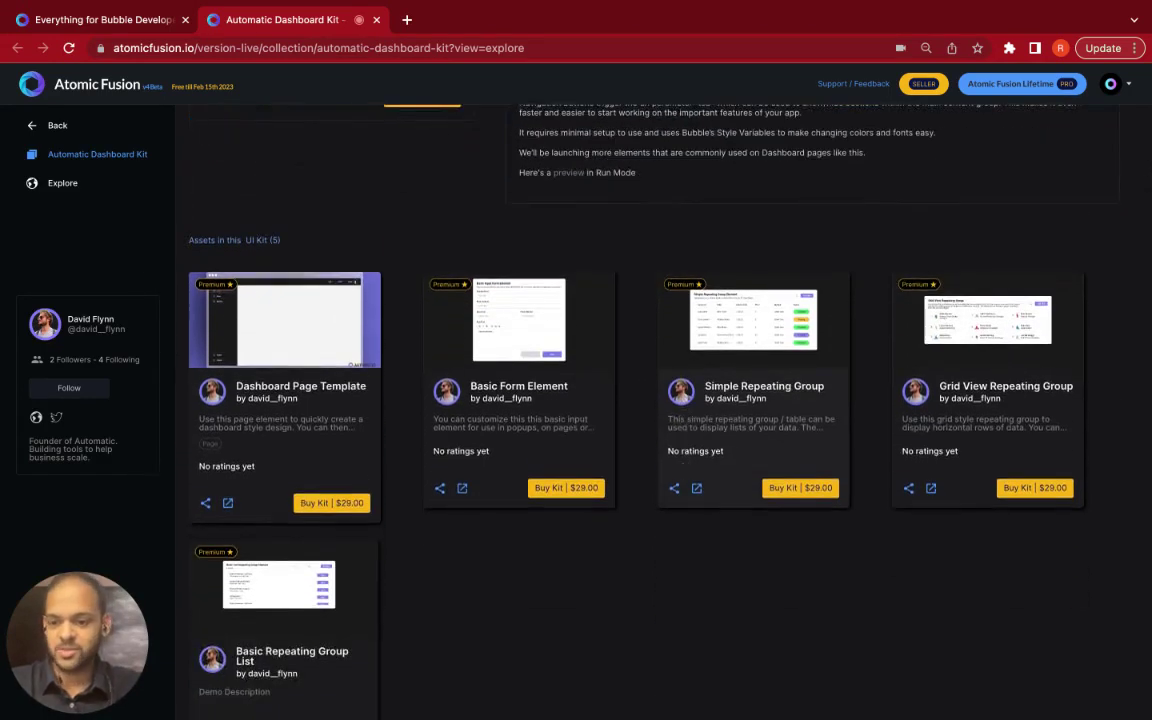
pyautogui.scroll(3, 685, 469)
pyautogui.scroll(3, 810, 419)
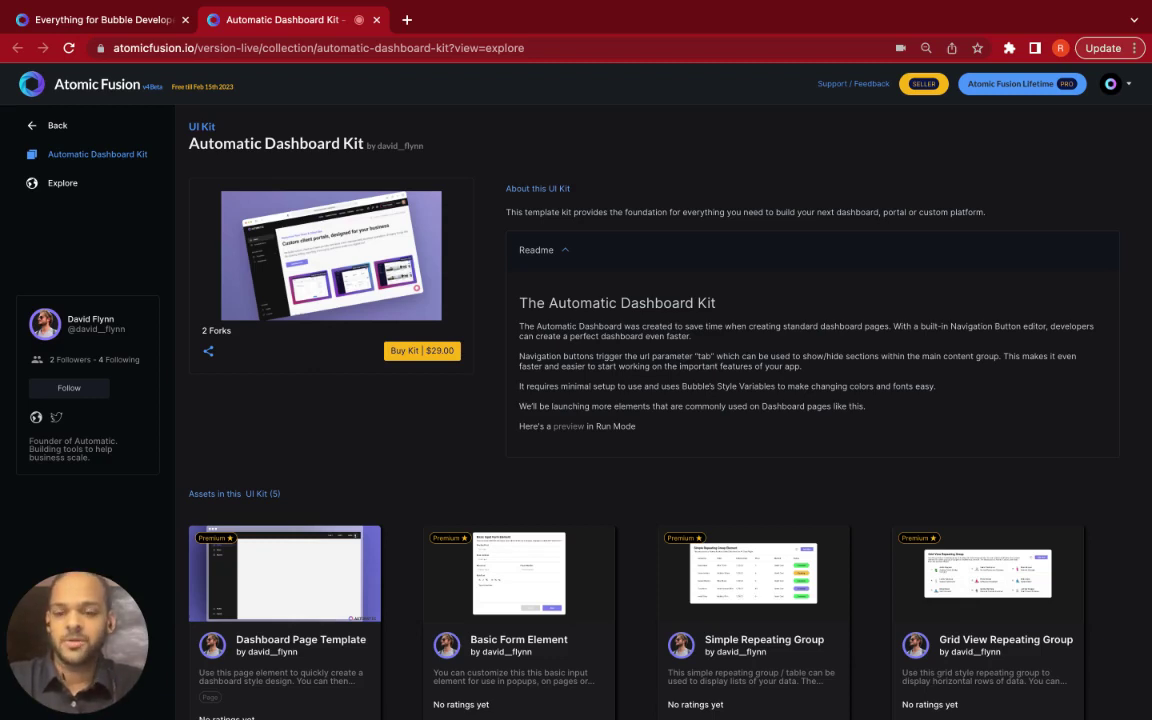
pyautogui.scroll(1, 500, 409)
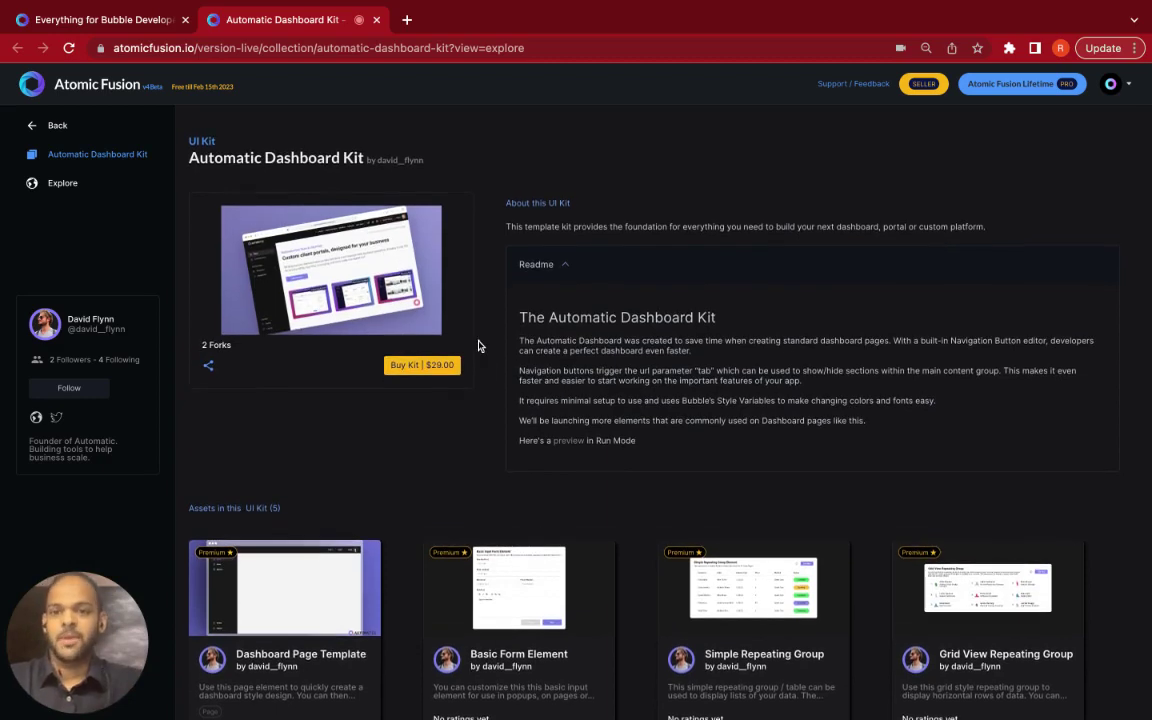
pyautogui.click(376, 19)
# Show the UI Kits listing, find Another listing, and start its $20.00 Buy Kit purchase.
pyautogui.click(270, 134)
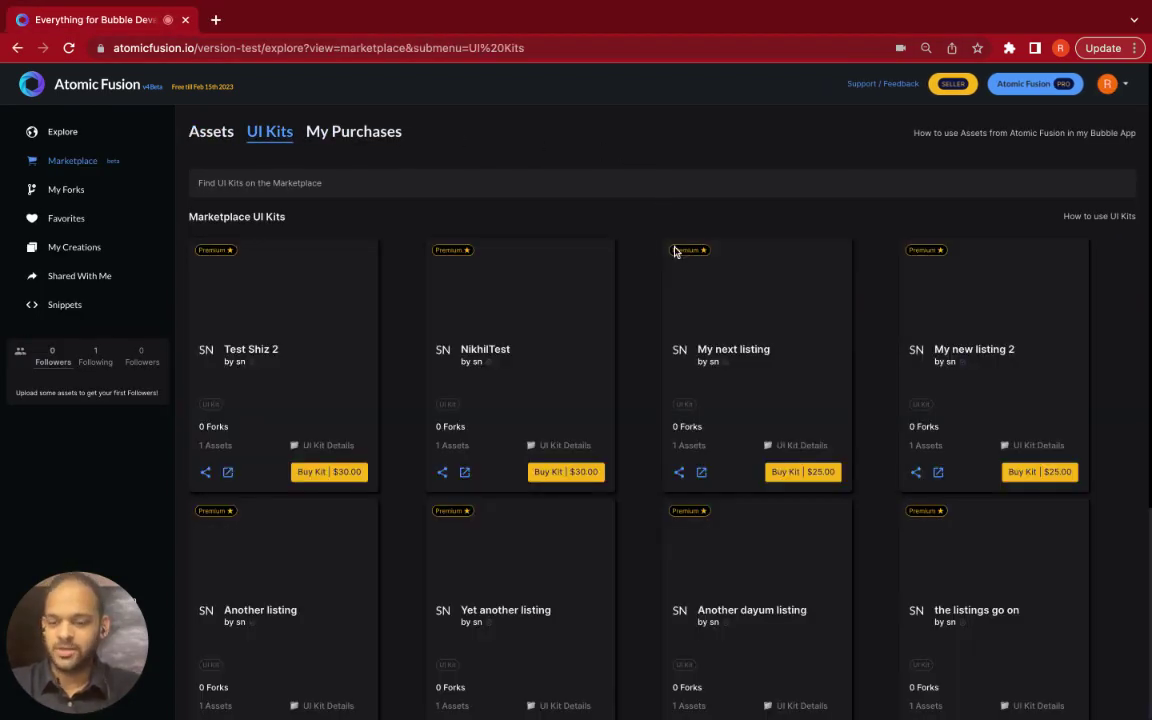
pyautogui.scroll(-1, 674, 275)
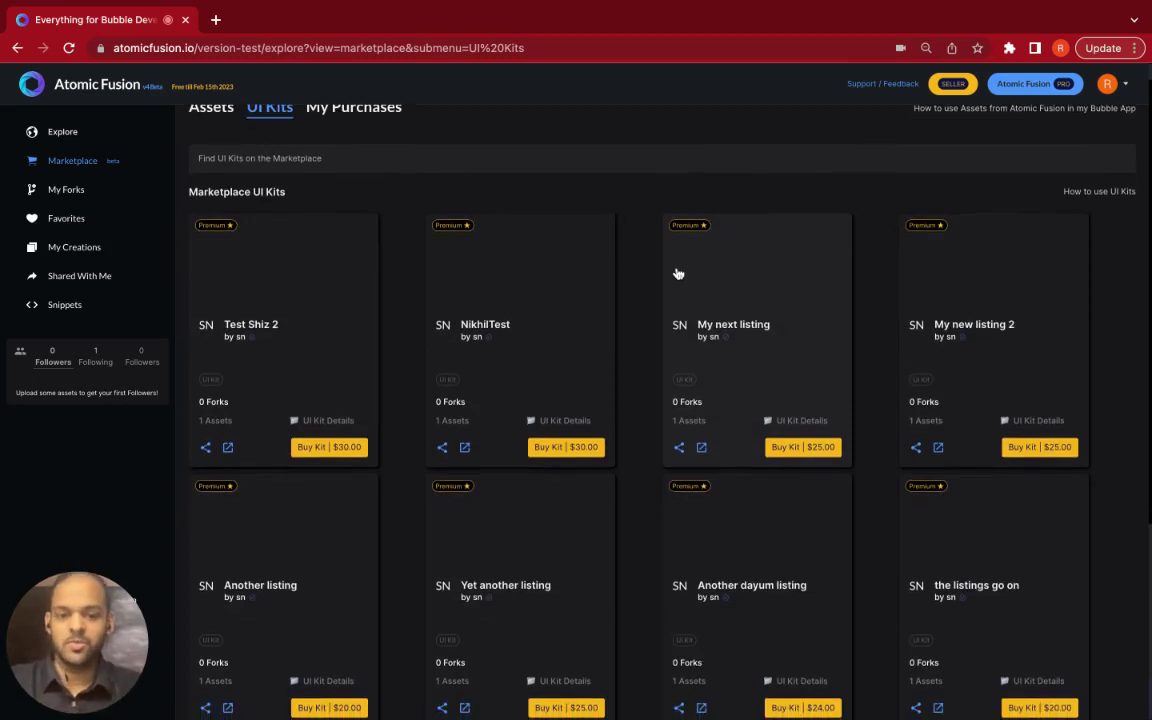
pyautogui.scroll(-3, 632, 335)
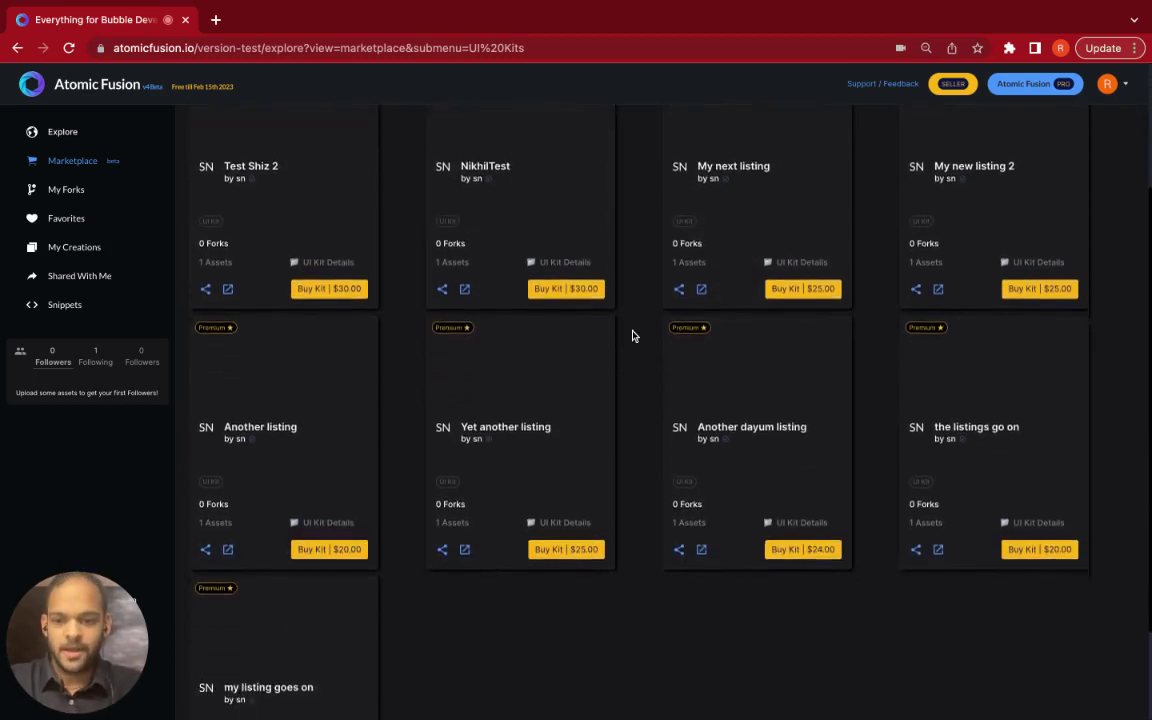
pyautogui.scroll(-1, 632, 335)
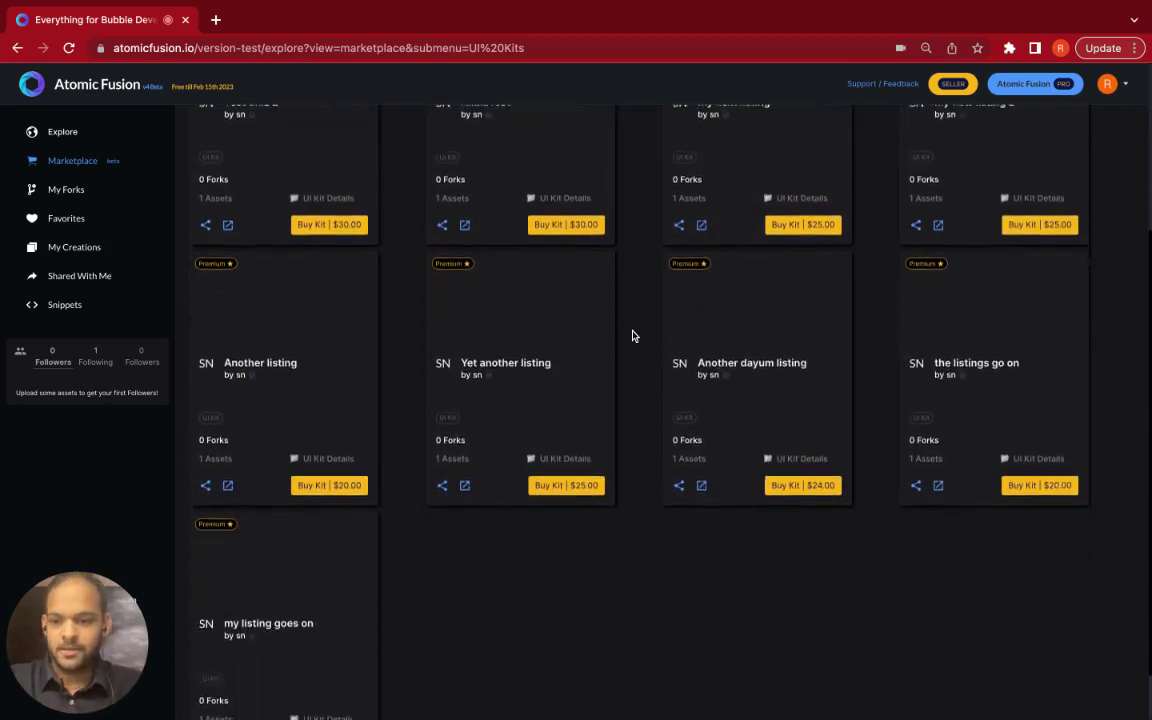
pyautogui.click(337, 489)
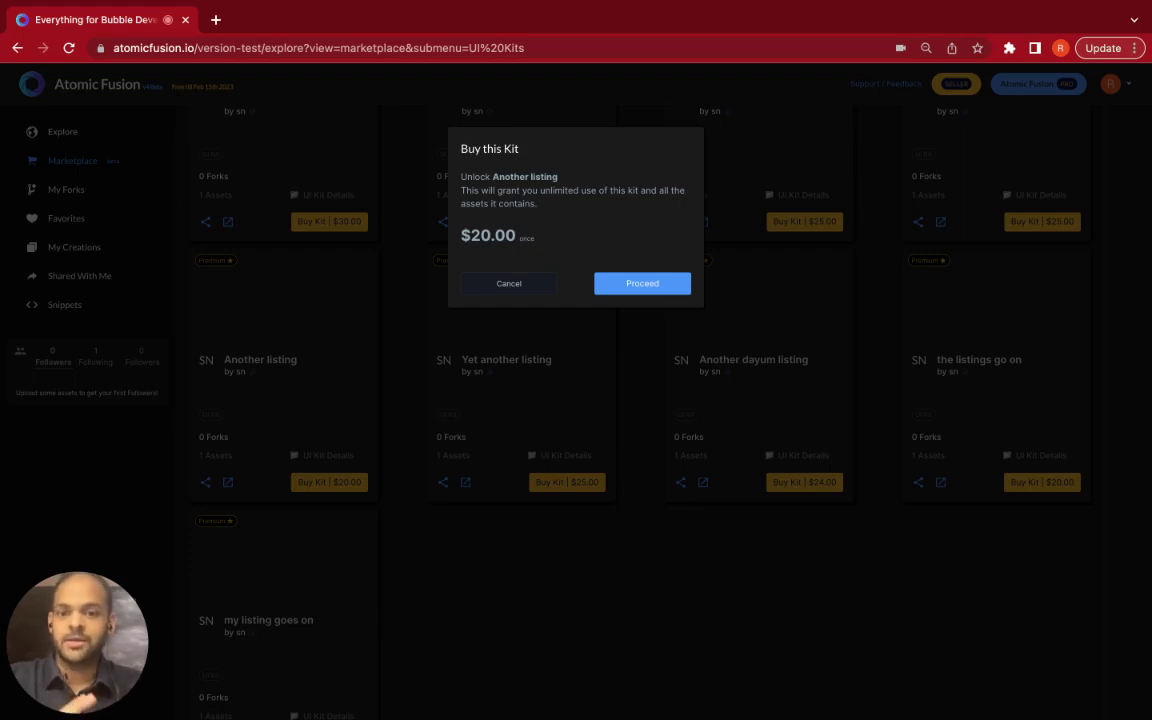
# Proceed with the $20.00 purchase, set the location to United States, and go to checkout.
pyautogui.click(636, 283)
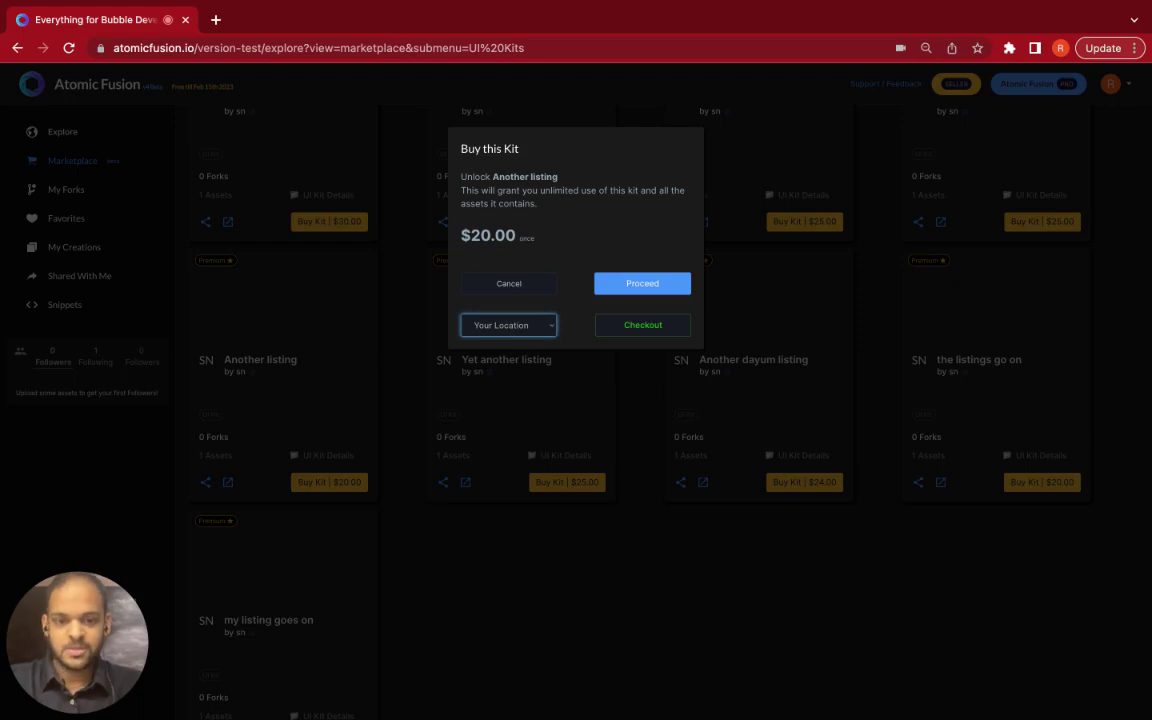
pyautogui.press('Return')
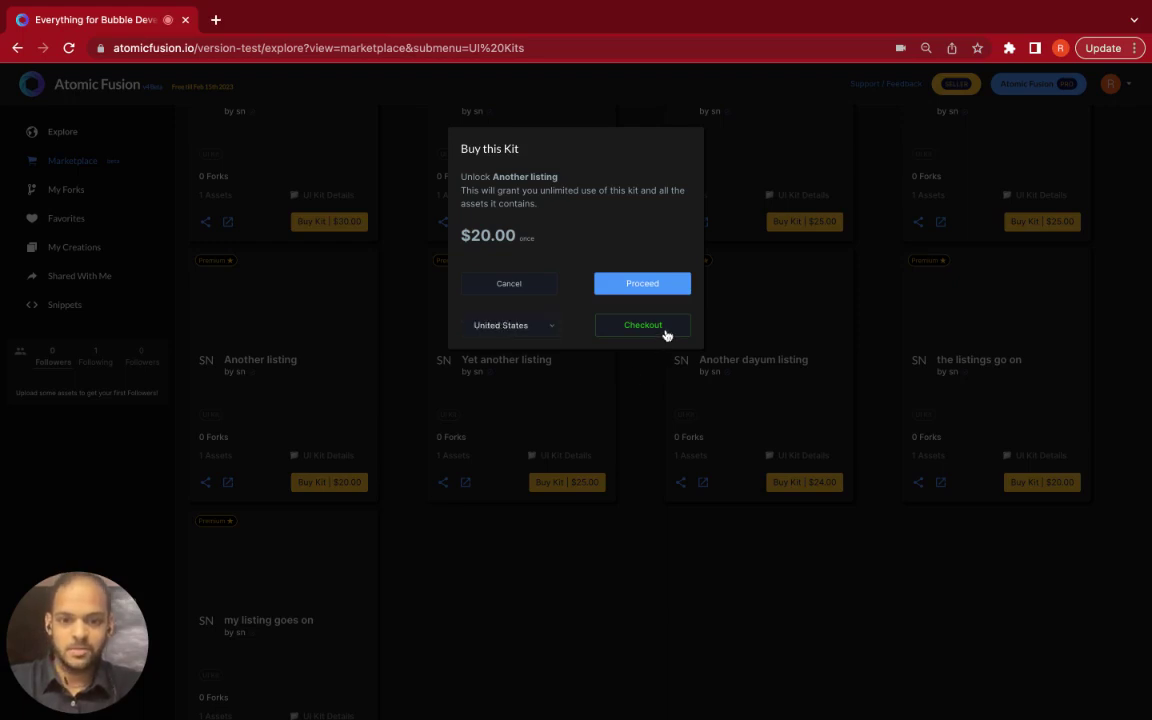
pyautogui.click(666, 328)
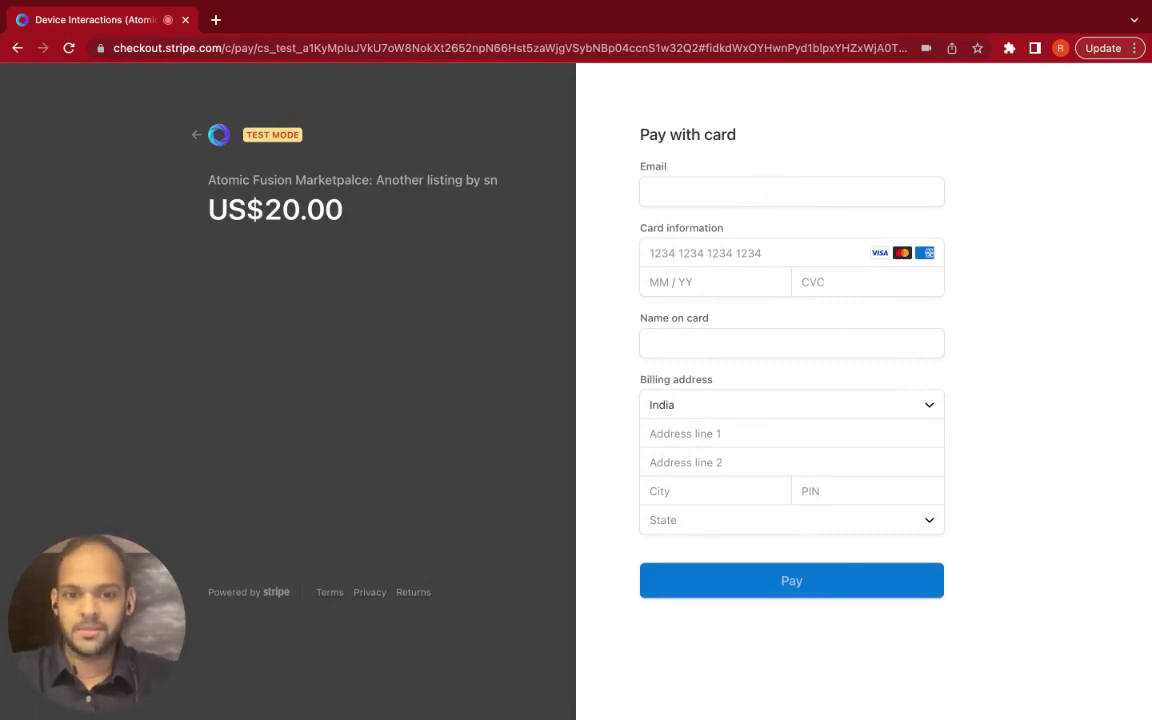
# Fill in the buyer's e-mail, card details, city and ZIP code in Stripe Checkout.
pyautogui.click(795, 191)
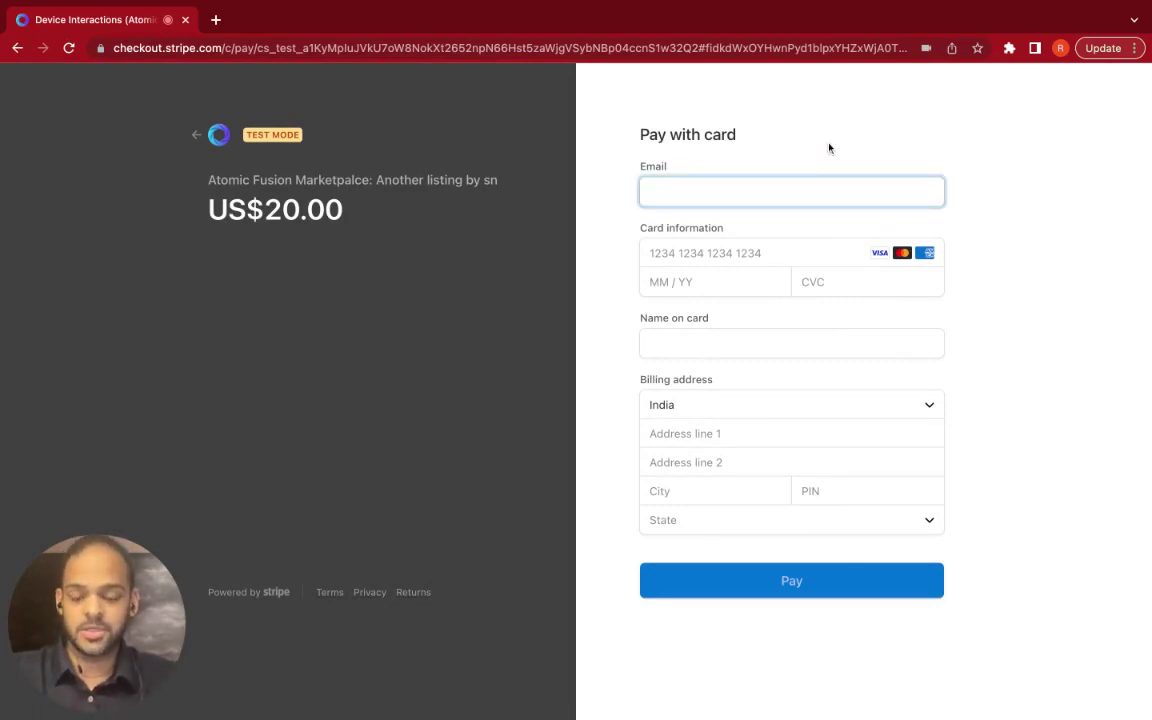
pyautogui.write('New ')
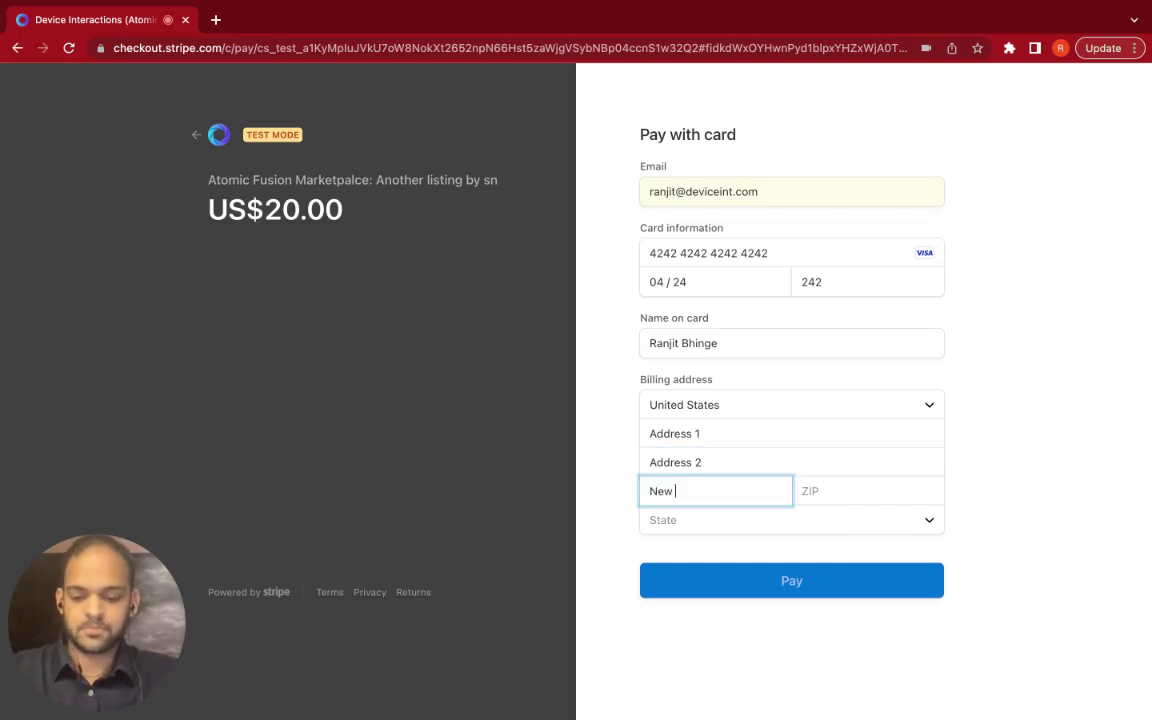
pyautogui.write('York')
pyautogui.press('Tab')
pyautogui.write('12')
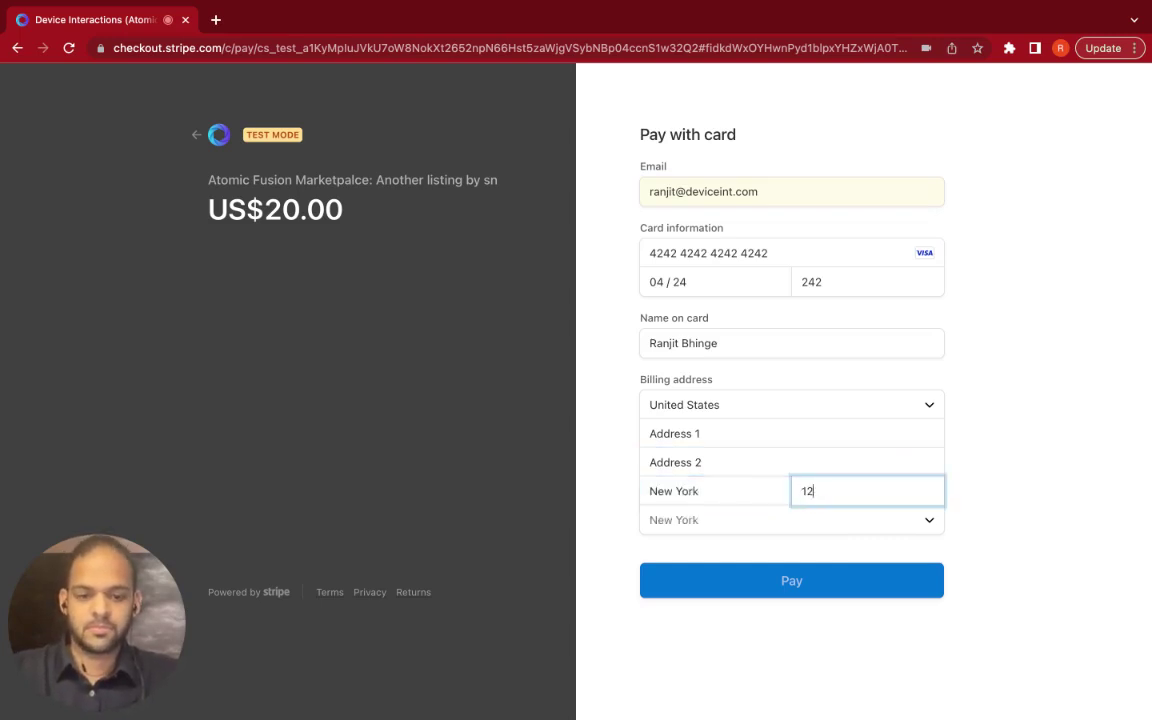
pyautogui.write('332')
# Complete the billing address and submit the $20.00 payment for Another listing.
pyautogui.click(1031, 496)
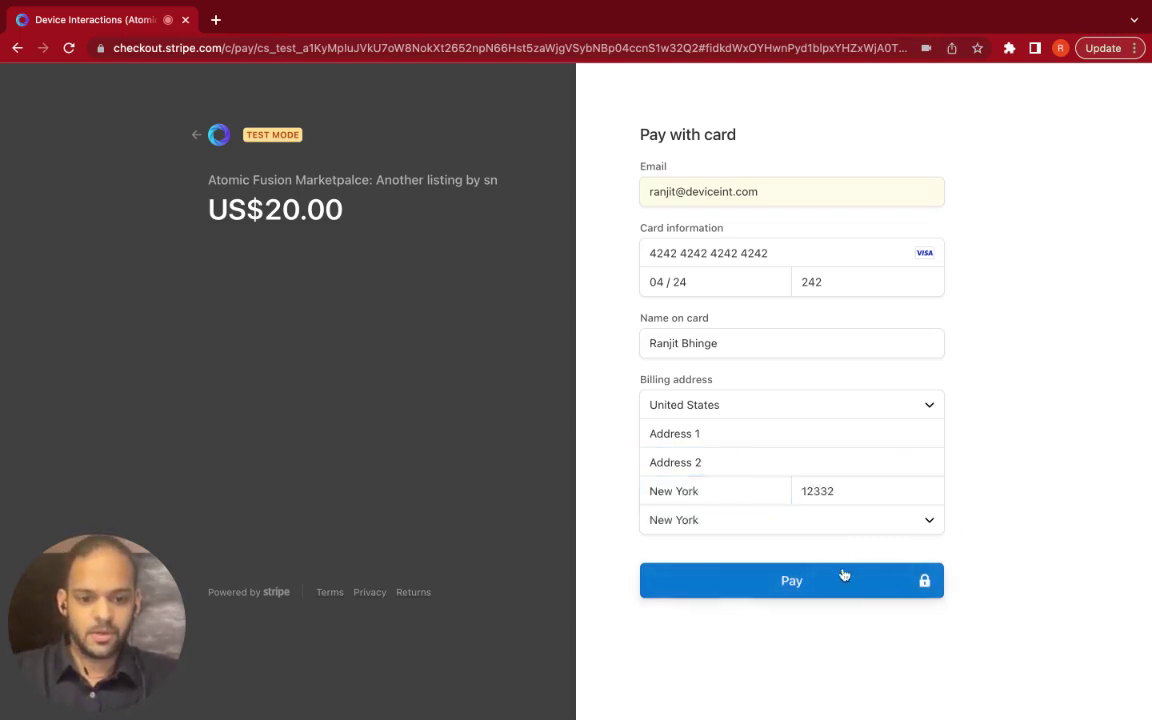
pyautogui.click(839, 579)
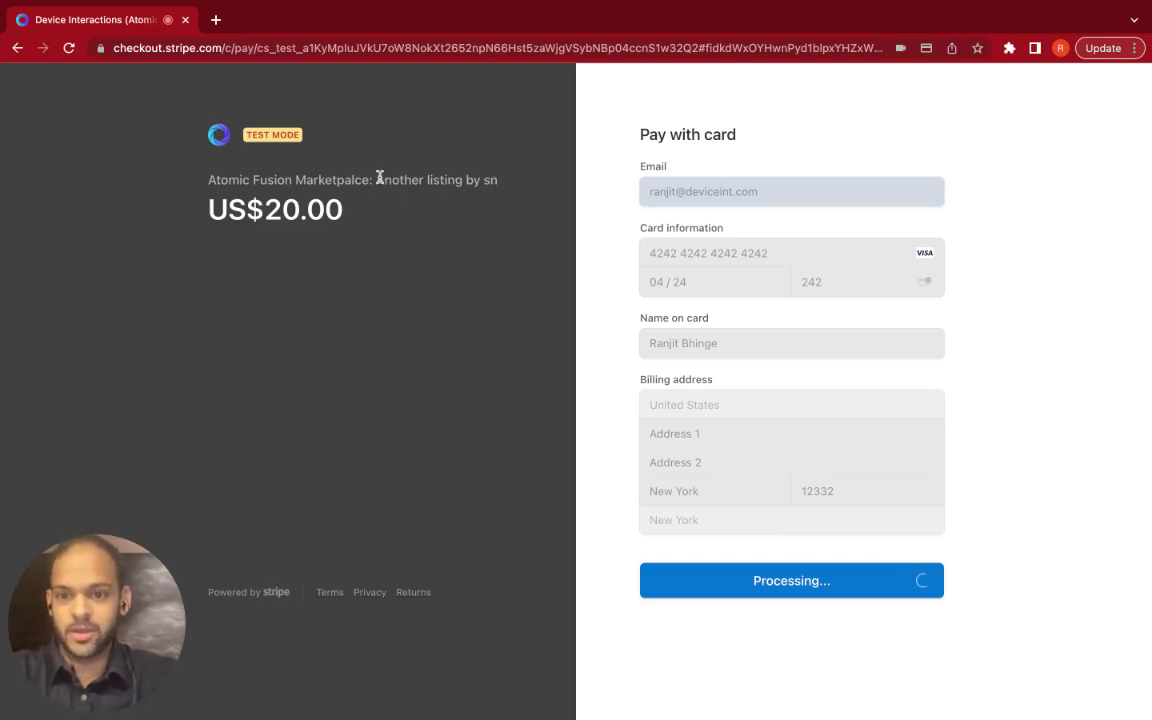
pyautogui.moveTo(378, 180); pyautogui.dragTo(496, 180)
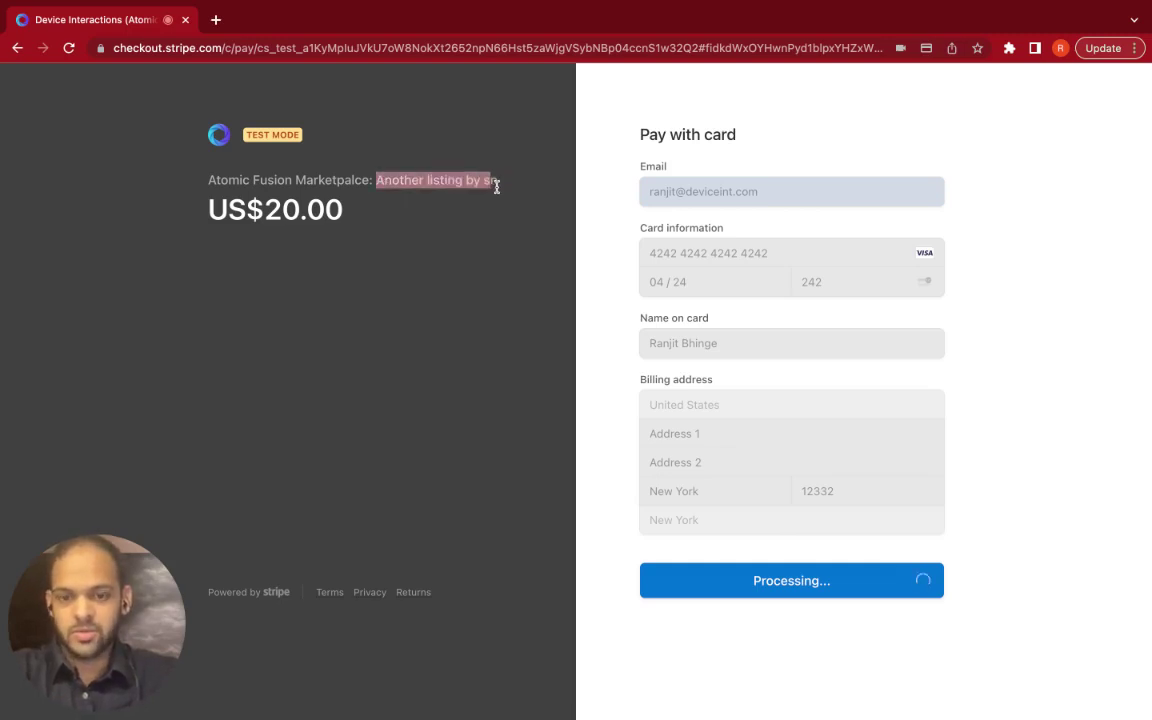
pyautogui.click(508, 250)
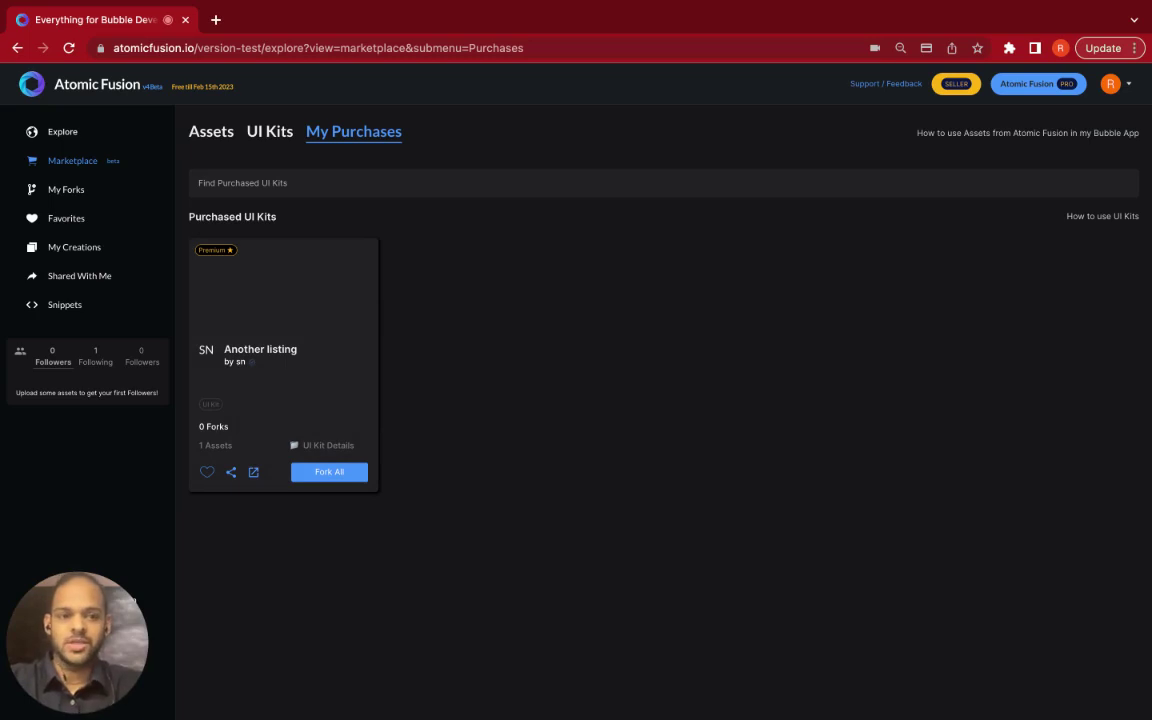
# Fork all of Another listing and open its collection under My Forks, showing Group C.
pyautogui.click(329, 482)
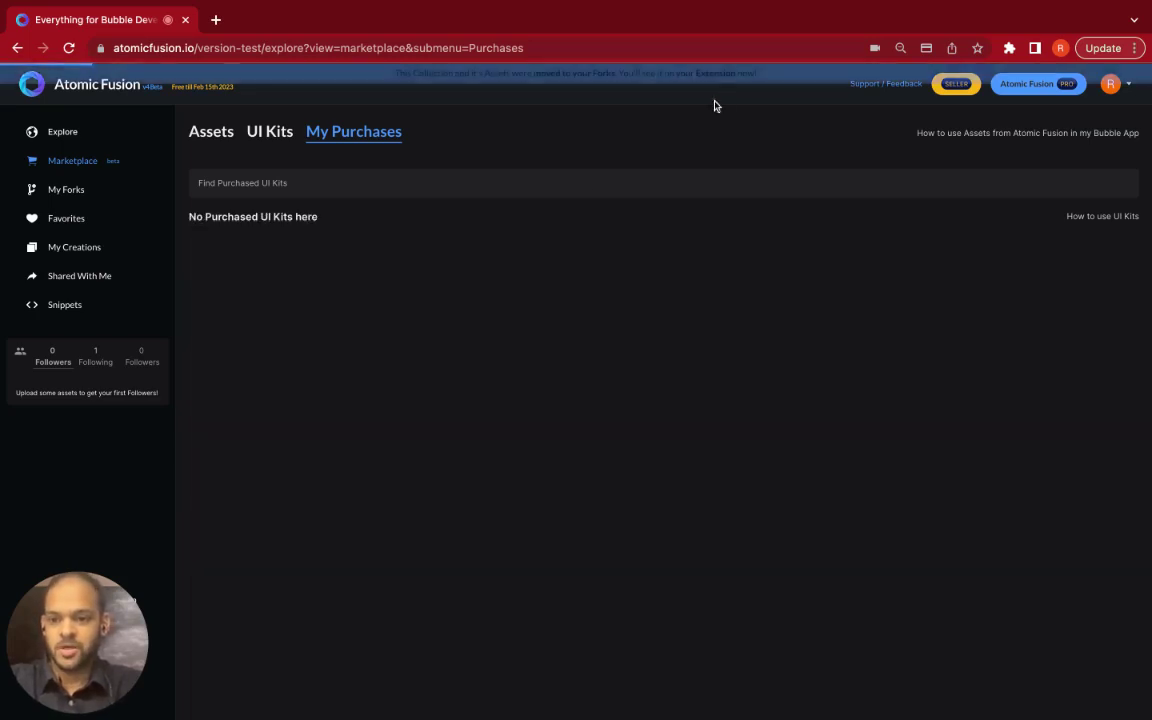
pyautogui.click(67, 196)
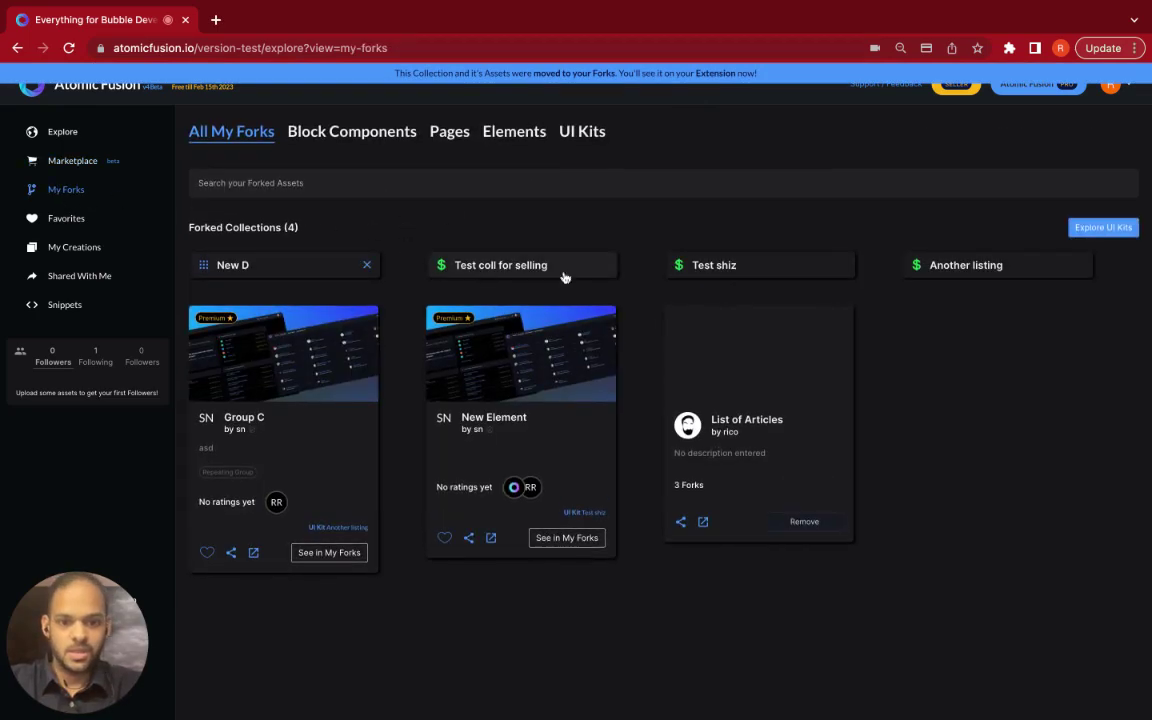
pyautogui.click(976, 265)
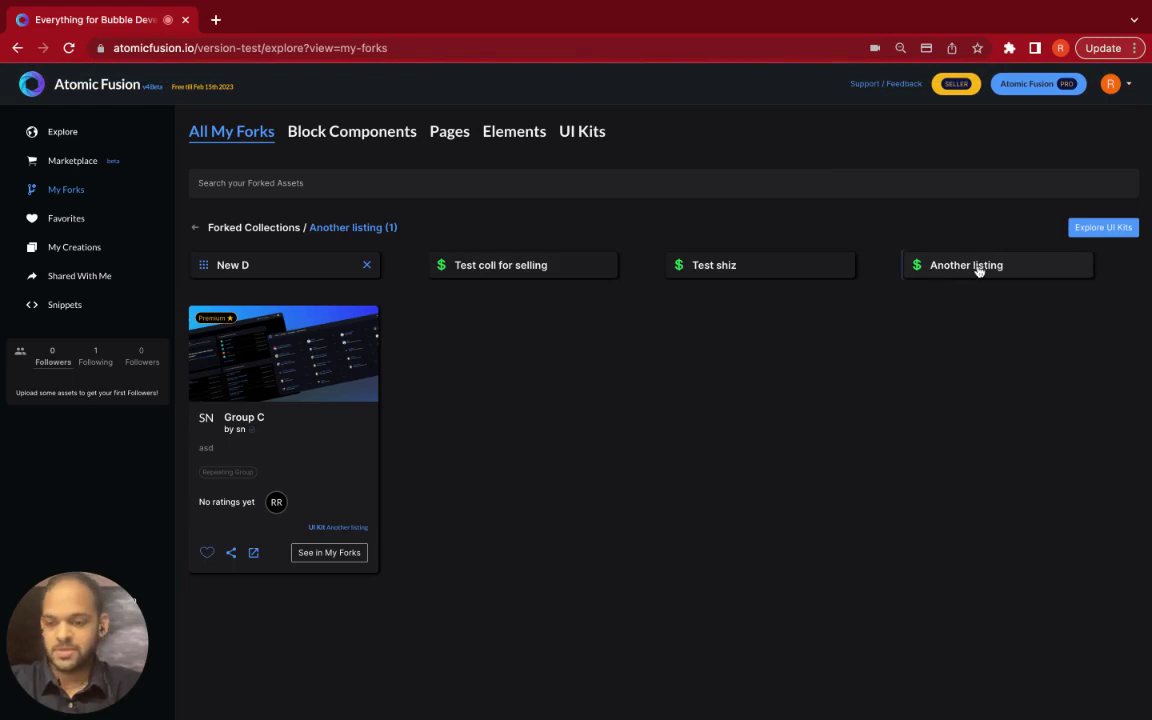